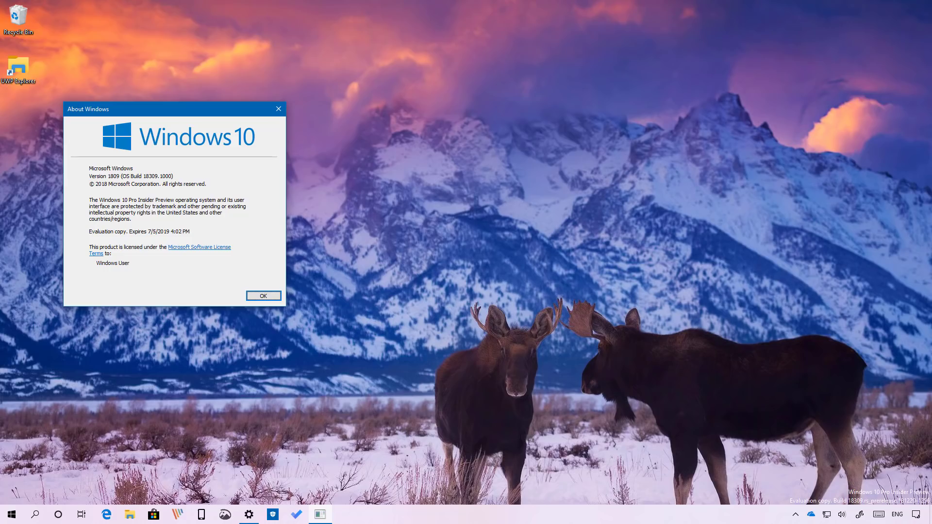
Dismiss the About Windows dialog confirming version 1809, build 18309
key("Return")
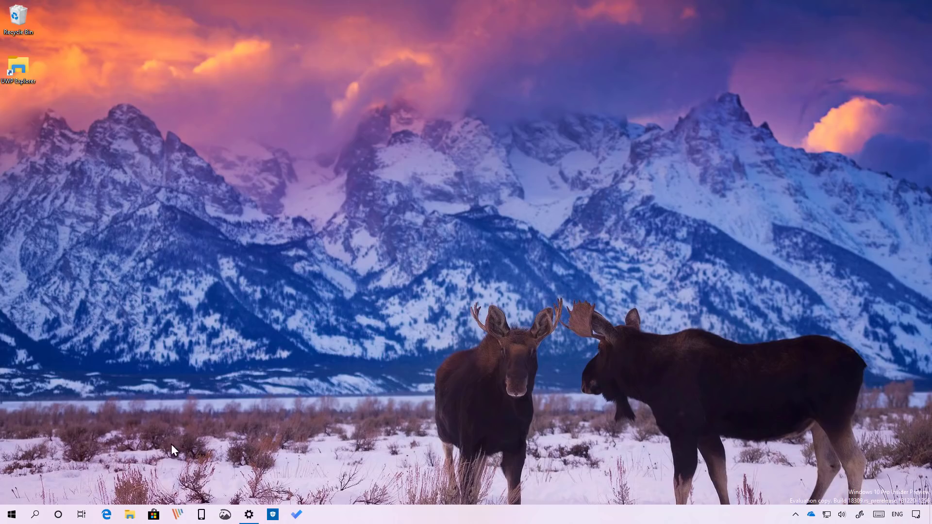
Lock the PC from the Start menu's account options
left_click(12, 514)
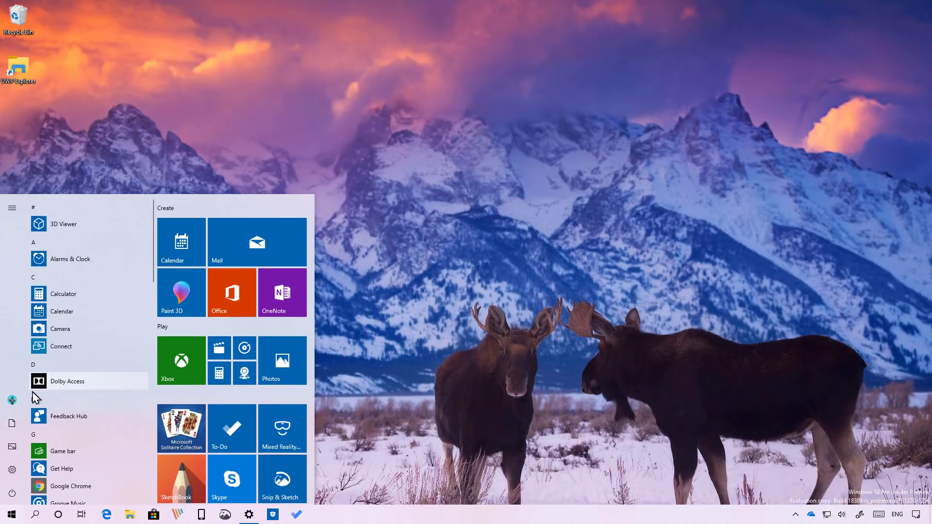
left_click(12, 399)
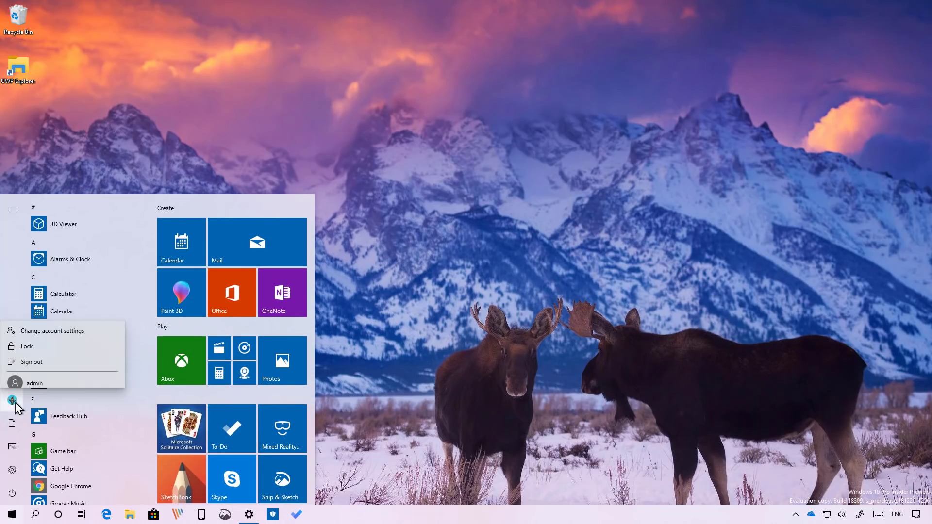
left_click(31, 341)
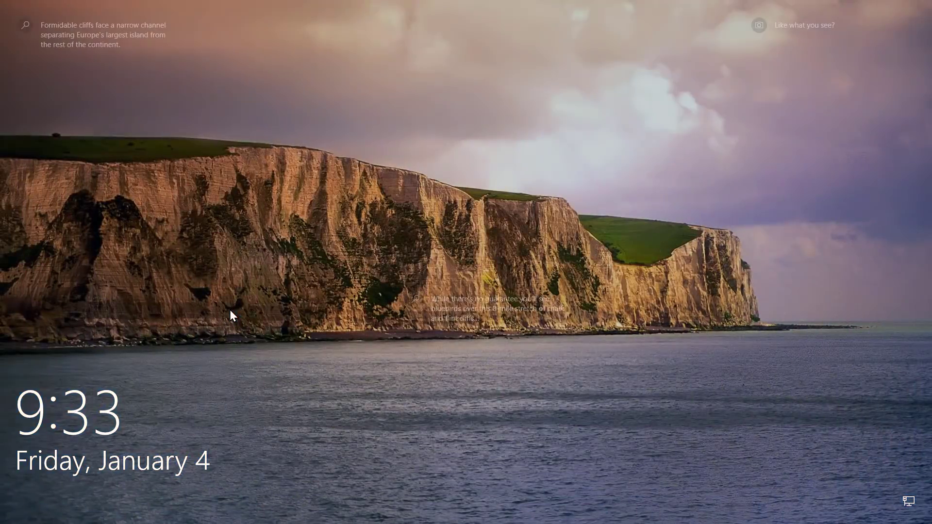
Sign back in with the account password instead of the PIN, skipping PIN recovery
left_click(229, 311)
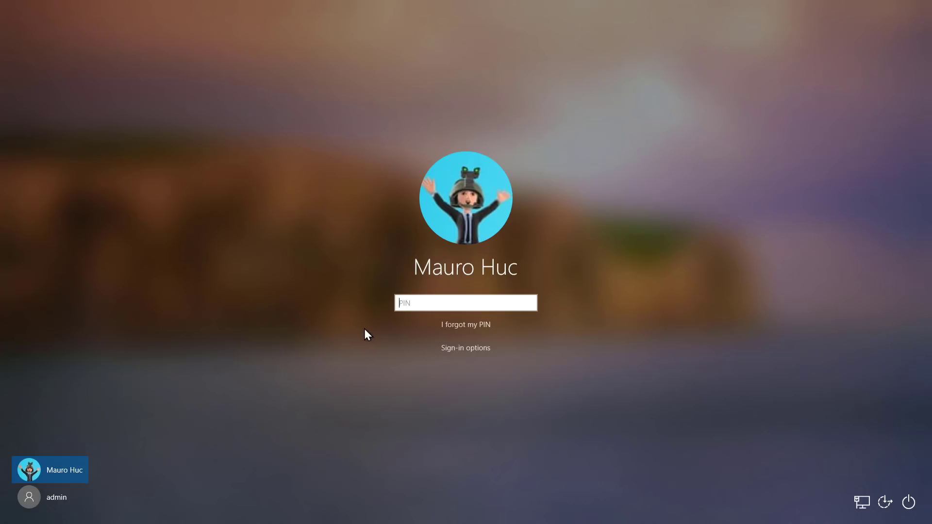
left_click(461, 326)
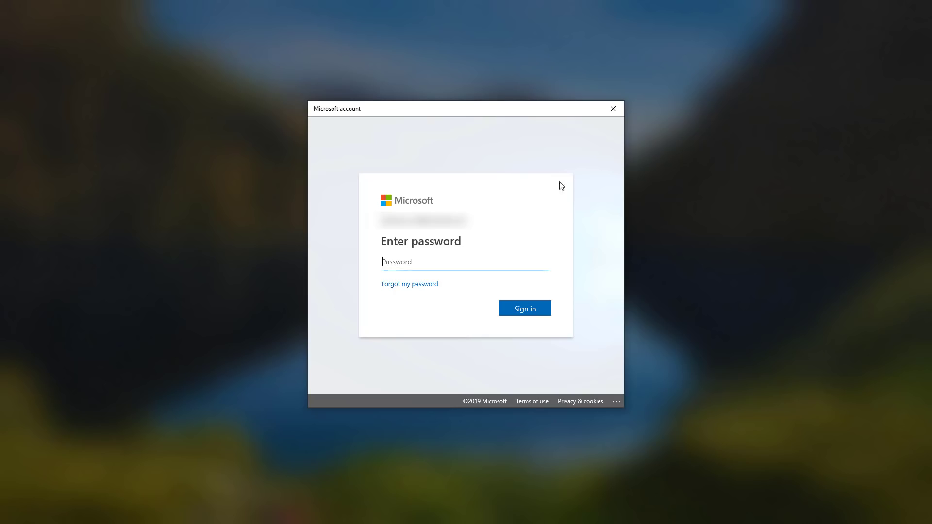
left_click(613, 112)
left_click(481, 324)
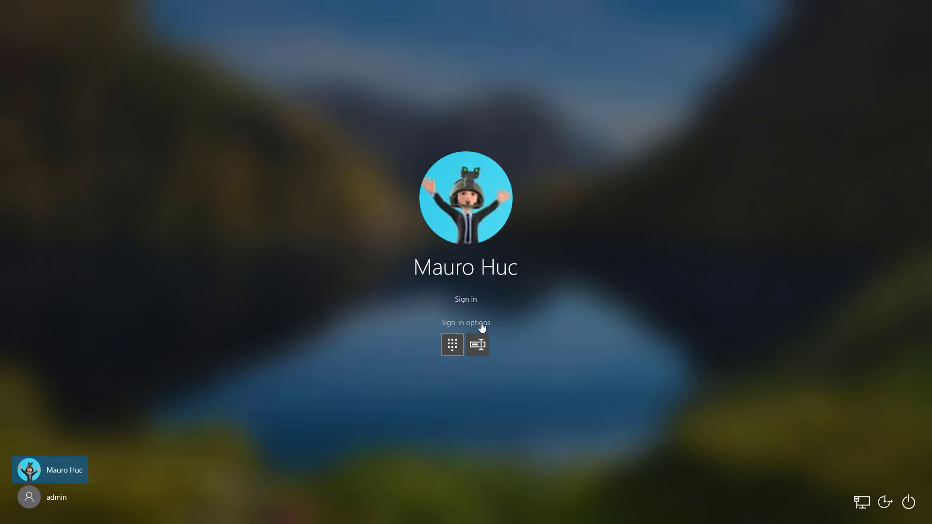
left_click(479, 345)
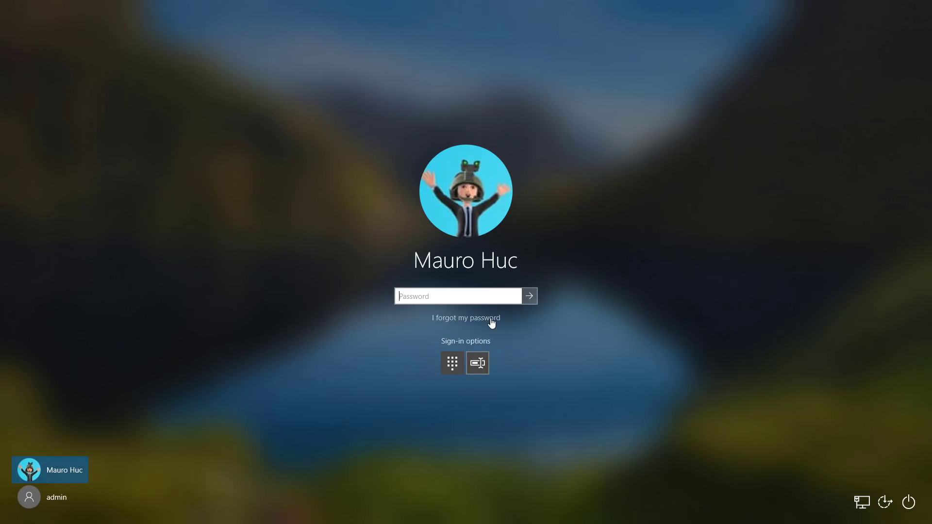
type("••••••••••")
type("•••")
key("Return")
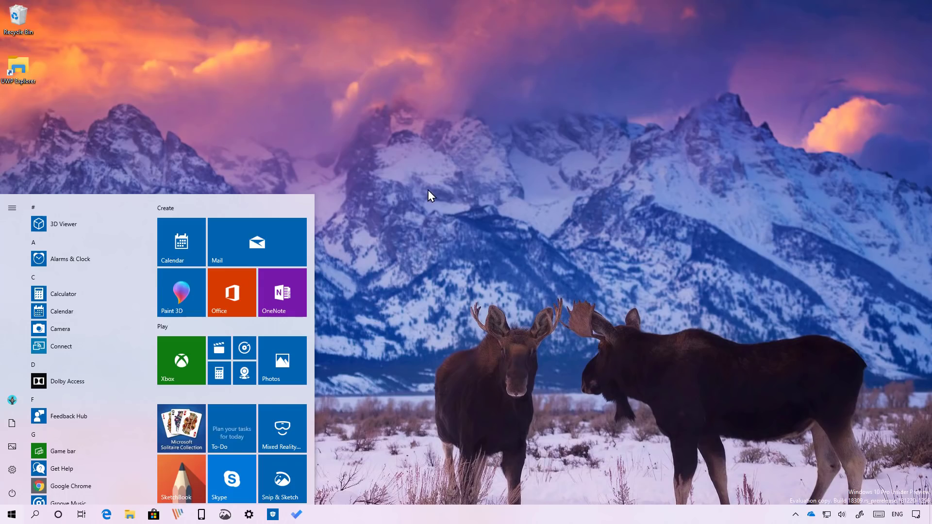
Dismiss the open Start menu so only desktop icons and taskbar remain
left_click(441, 201)
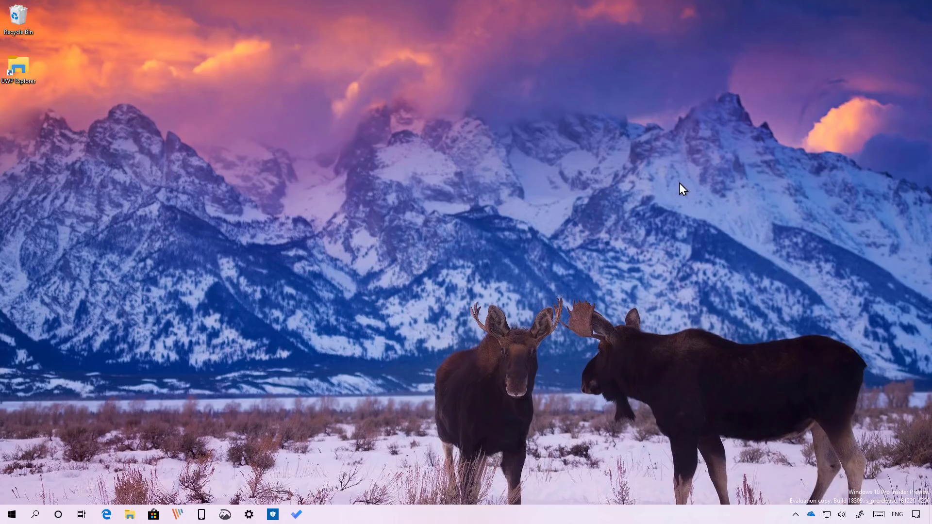
View the Speakers output device properties under System > Sound in Settings
key("super+i")
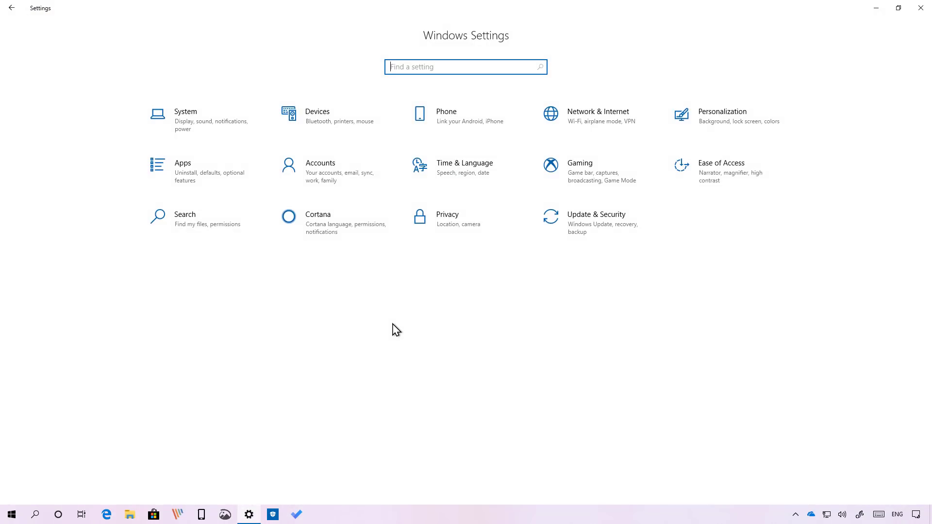
left_click(208, 129)
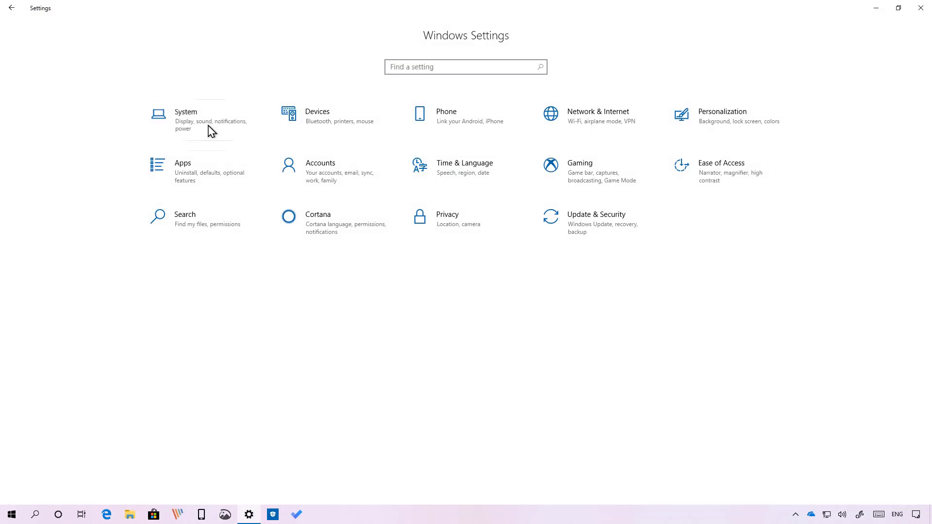
left_click(78, 132)
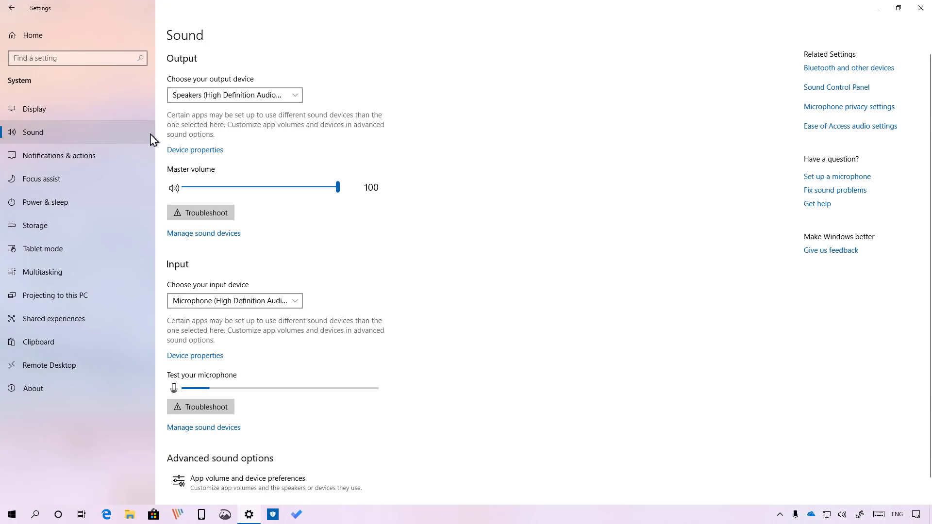
left_click(199, 151)
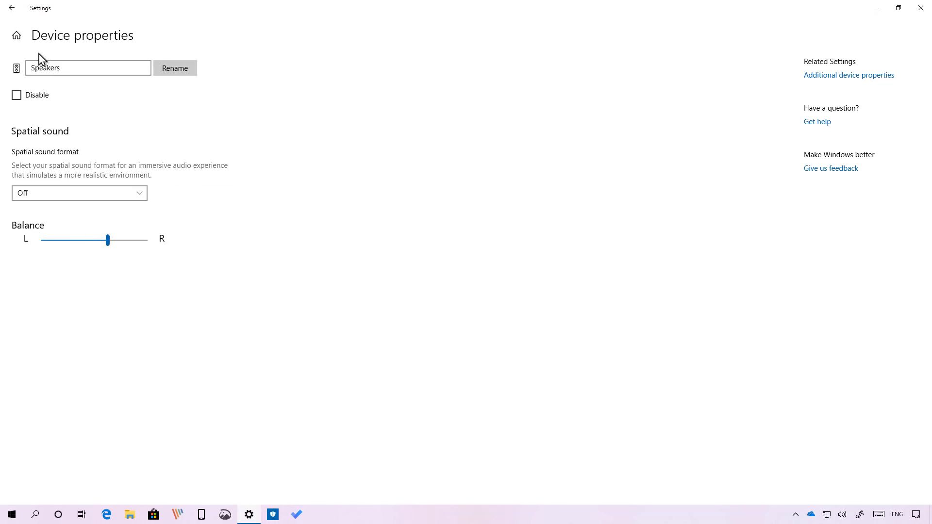
Check storage usage on the C: and E: drives, then return to Settings home
left_click(19, 17)
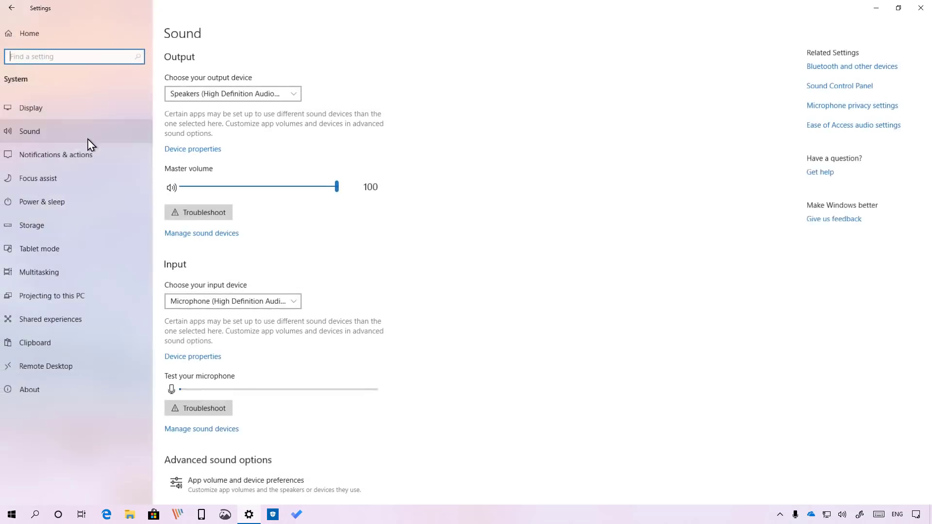
left_click(70, 226)
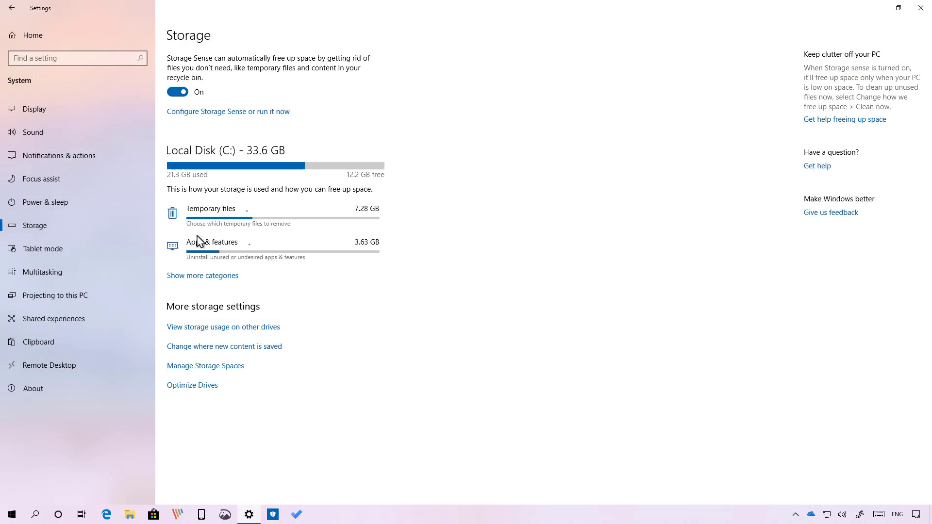
left_click(223, 328)
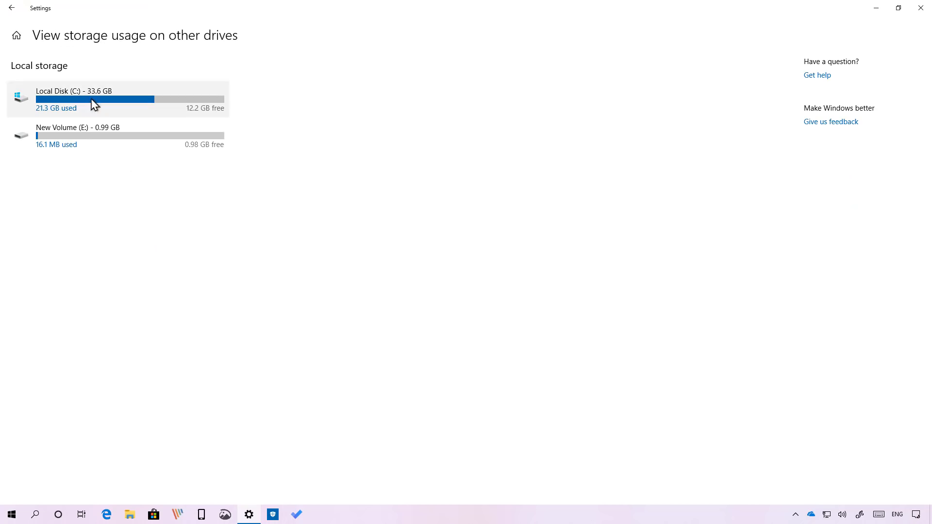
left_click(12, 8)
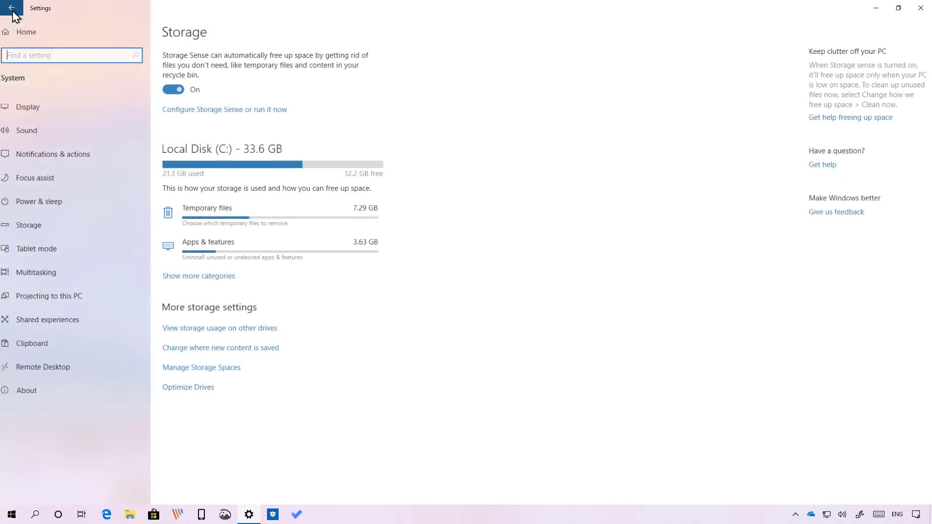
left_click(12, 8)
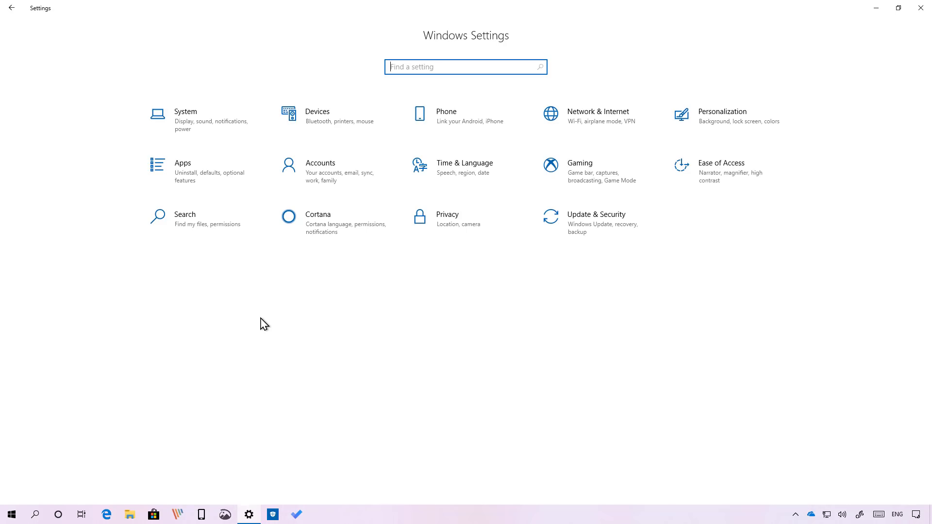
Review the Apps & features app-source choices, keeping Anywhere, and return home
left_click(209, 179)
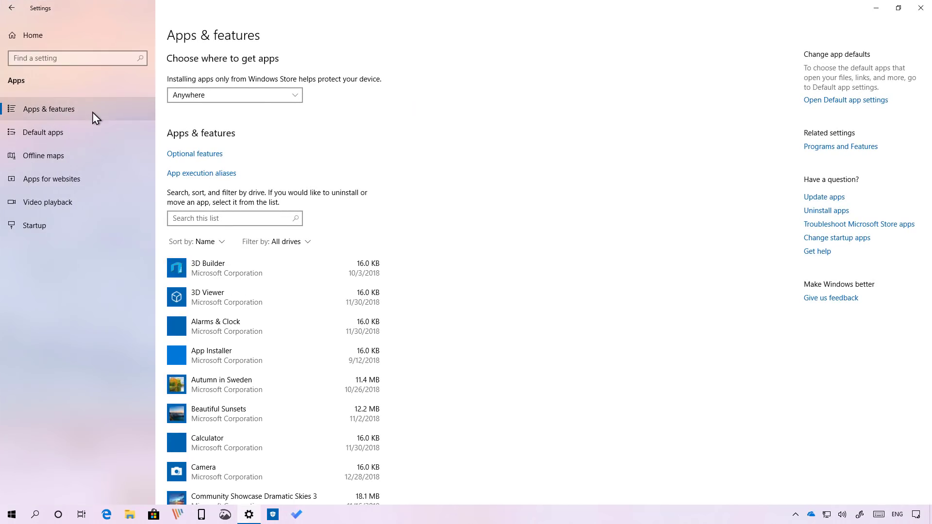
left_click(232, 99)
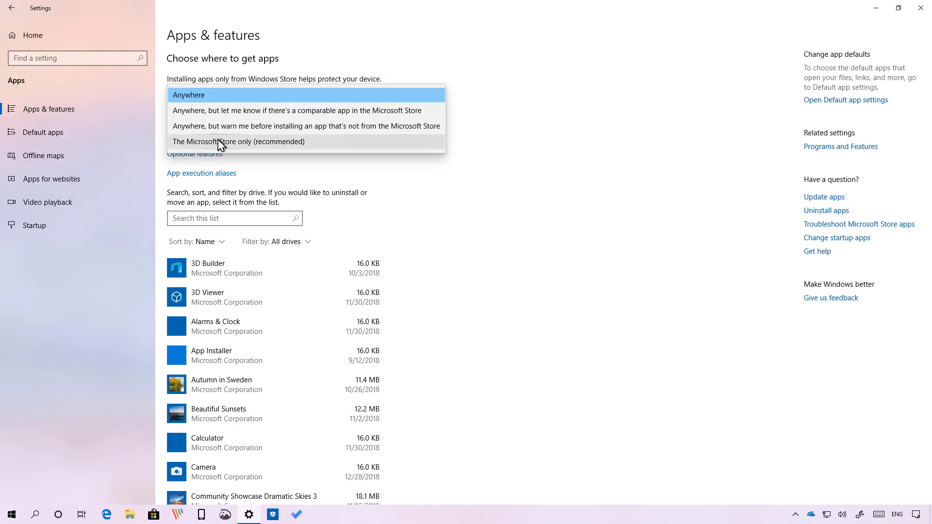
left_click(503, 118)
left_click(63, 42)
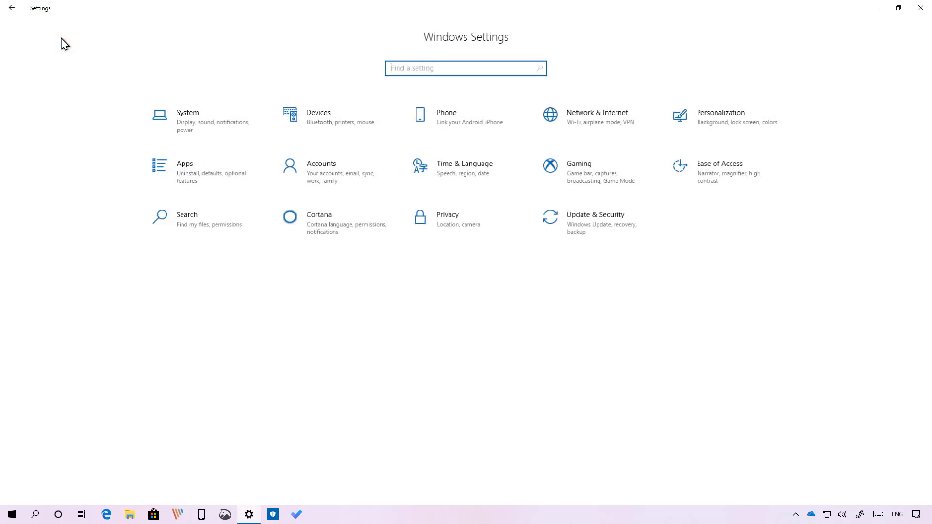
Inspect the English and Japanese voice packages, then cancel the Add voices picker
left_click(477, 176)
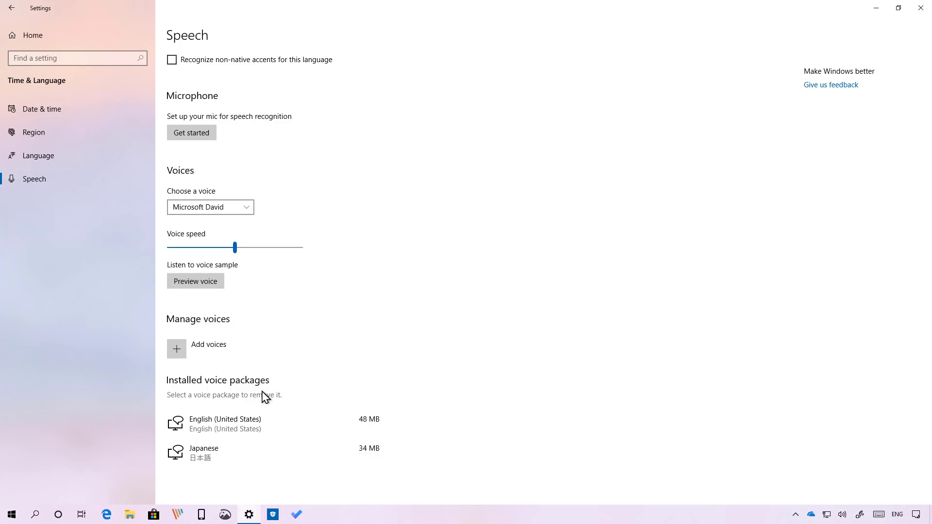
left_click(232, 426)
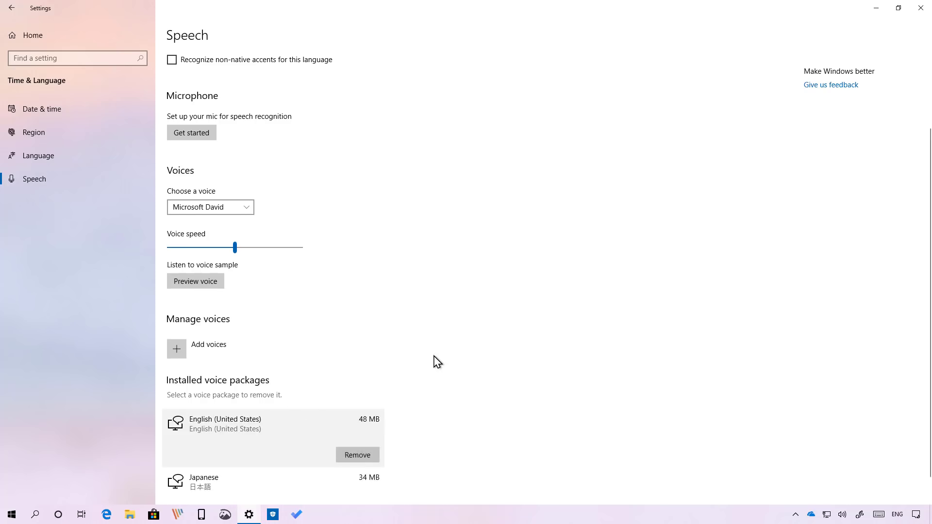
scroll(326, 386, "down", 1)
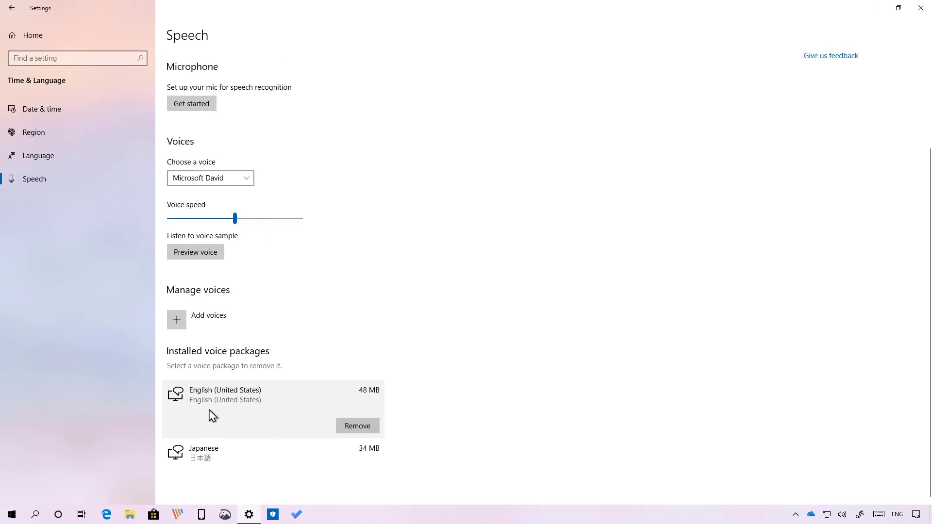
left_click(250, 456)
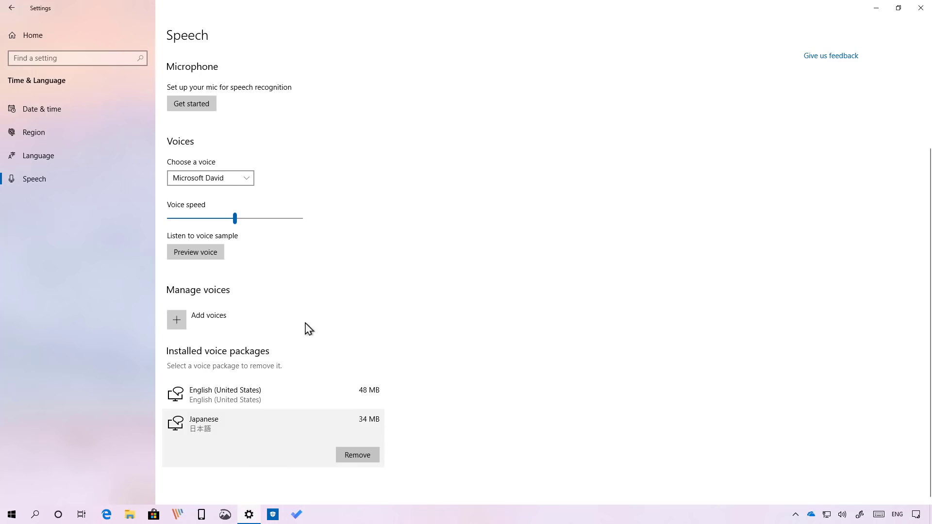
left_click(247, 322)
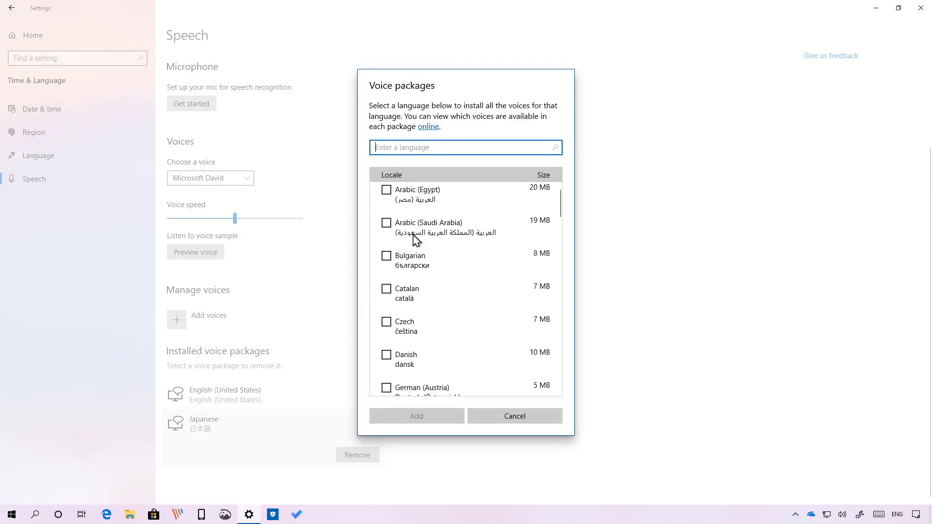
left_click(503, 420)
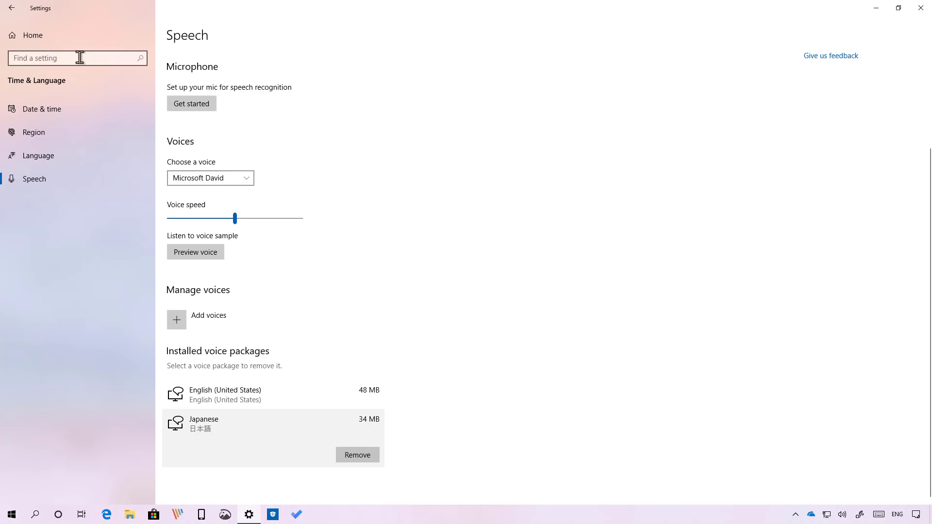
Raise the Ease of Access Cursor & pointer size slider to 15
left_click(53, 37)
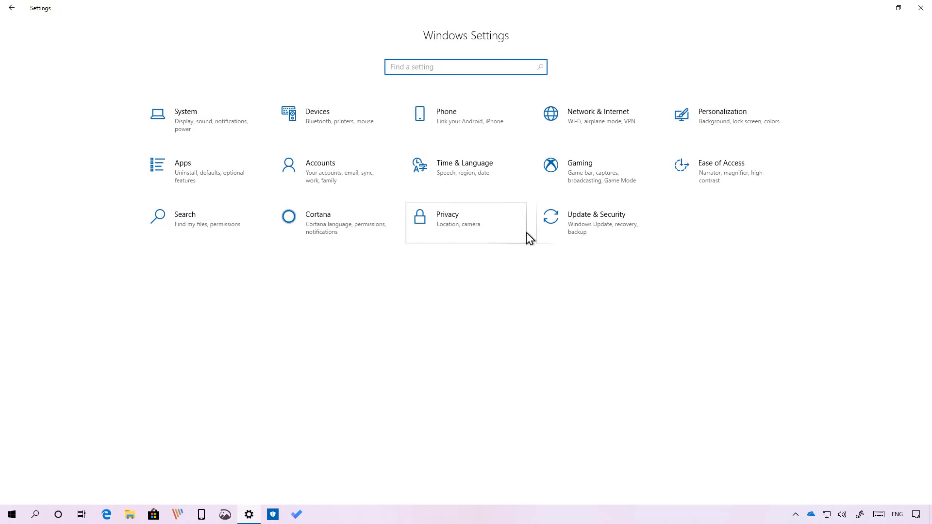
left_click(58, 164)
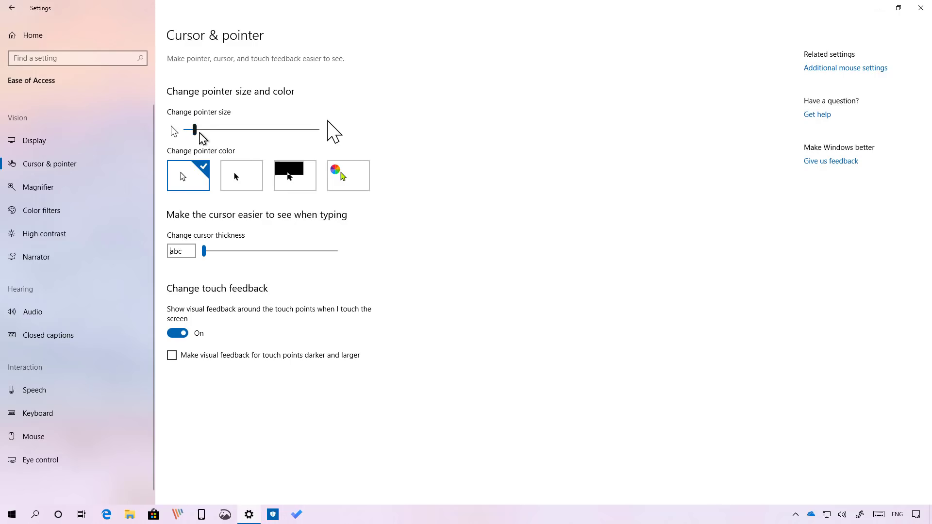
left_click(194, 130)
left_click_drag(195, 130, 318, 130)
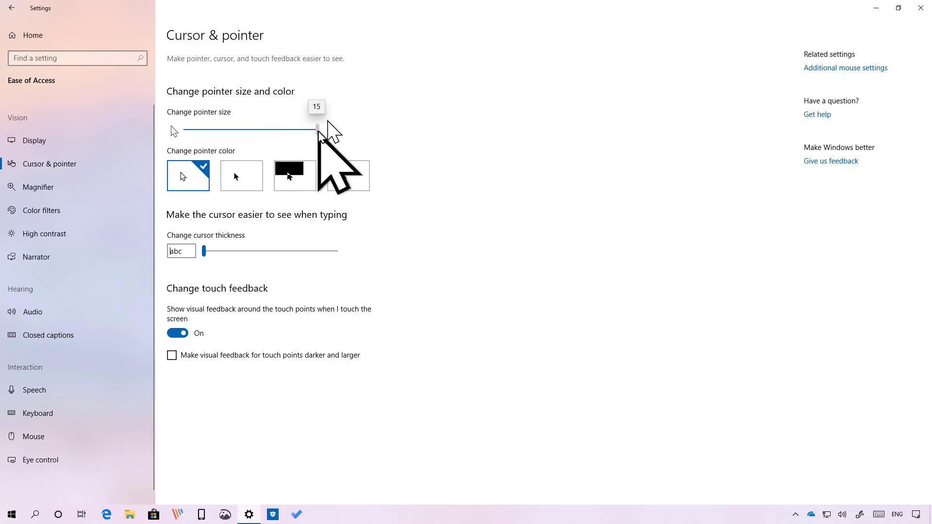